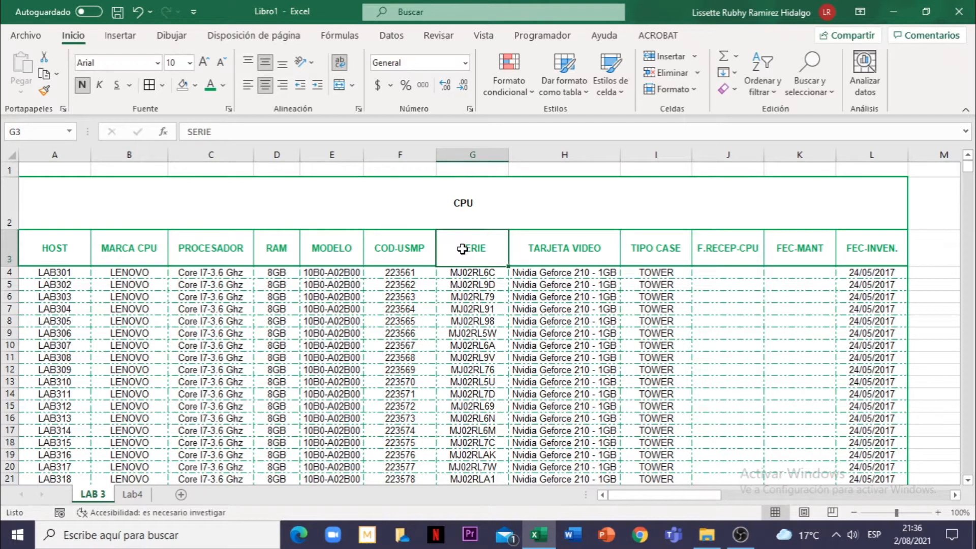
Step: Examine the bordered CPU inventory table on the LAB 3 sheet as the formatting reference
scroll(447, 302, "down", 2)
left_click(448, 302)
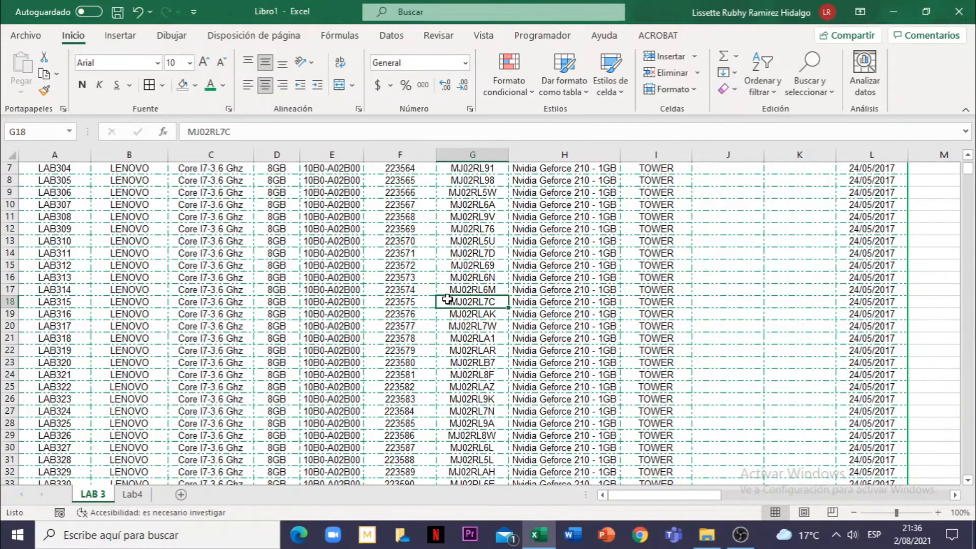
scroll(447, 301, "up", 2)
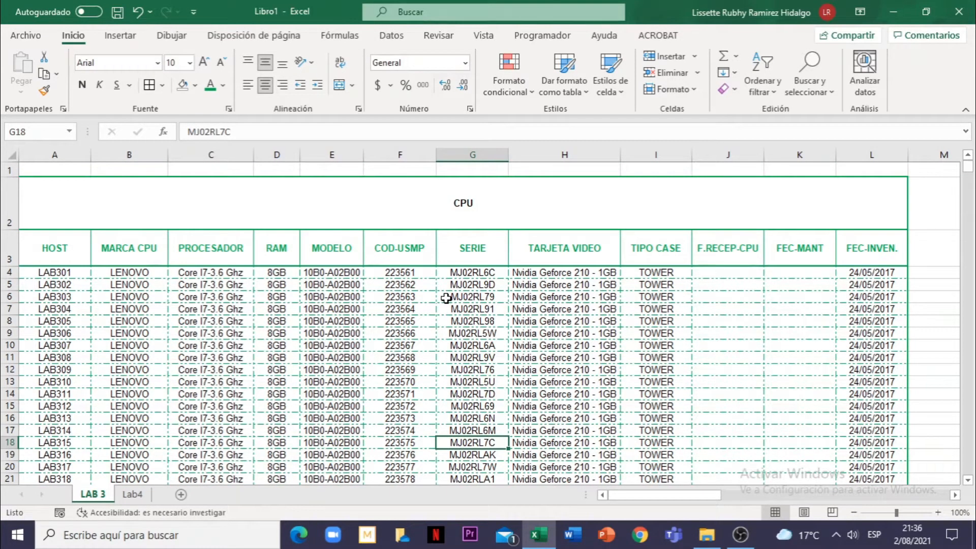
scroll(446, 298, "down", 1)
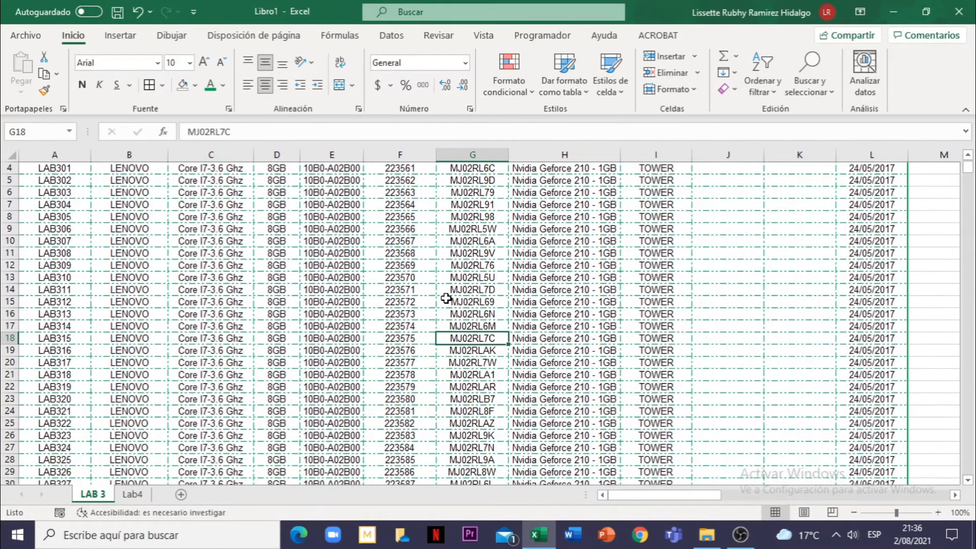
scroll(446, 298, "up", 1)
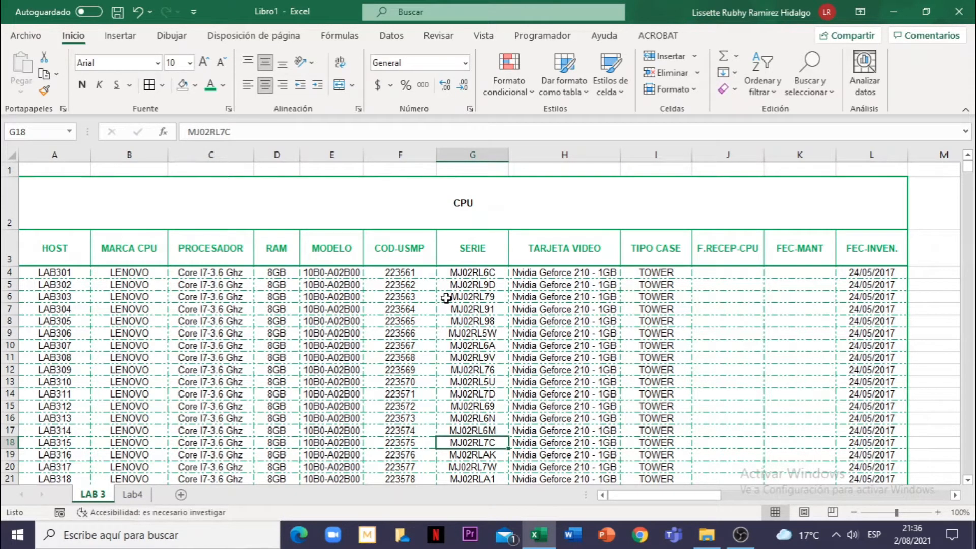
scroll(445, 298, "down", 1)
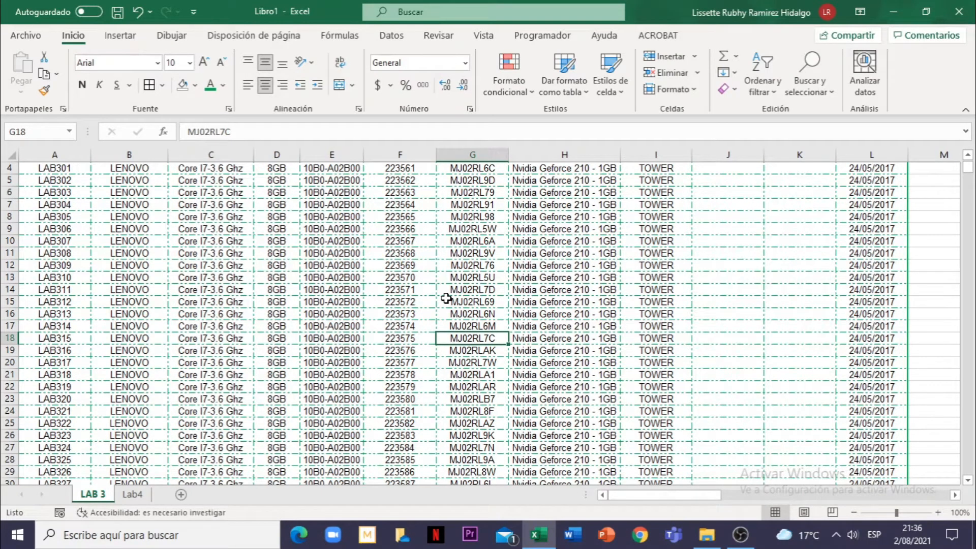
Step: Switch to the Lab4 sheet and go to the HOST header cell A3
left_click(134, 495)
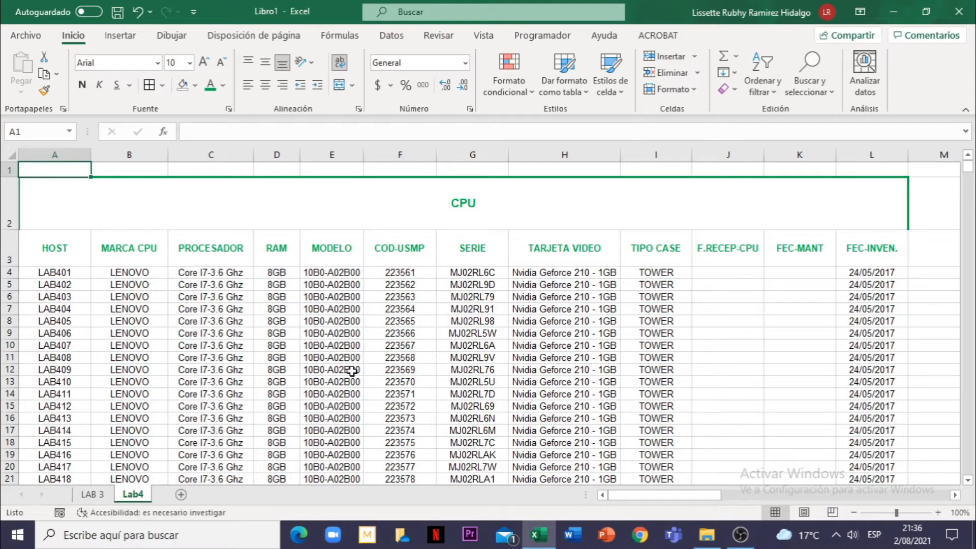
left_click(63, 248)
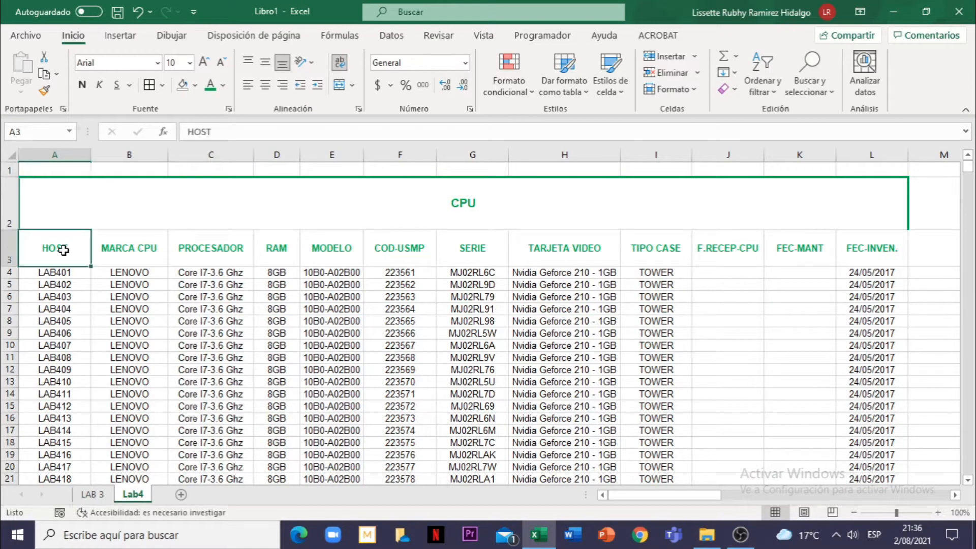
Step: Apply all borders to the header row from HOST to FEC-INVEN. (A3:L3)
left_click_drag(58, 248, 853, 246)
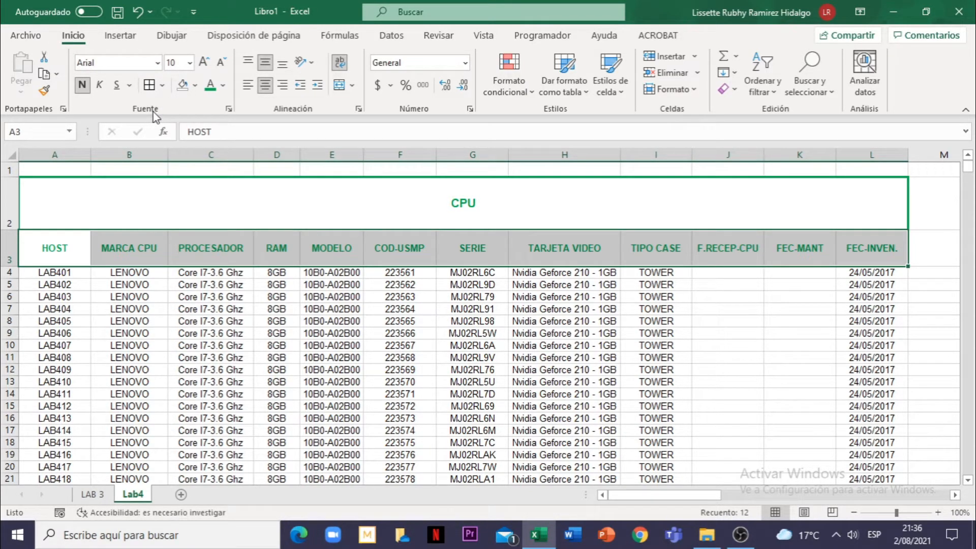
left_click(163, 87)
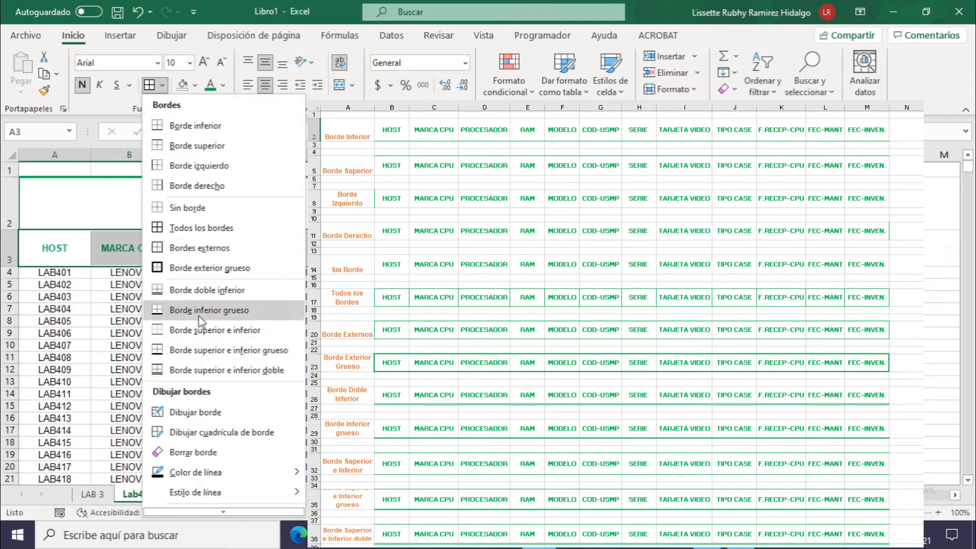
left_click(213, 233)
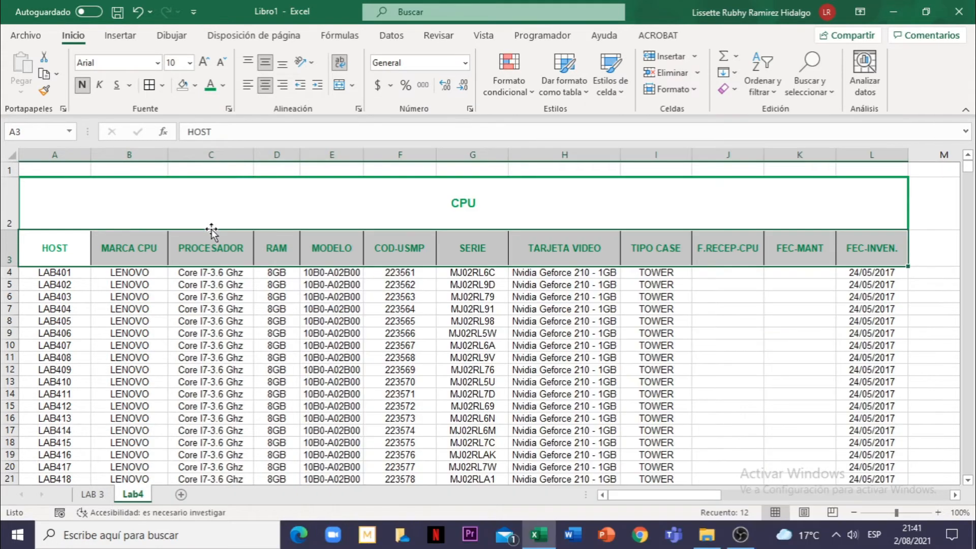
left_click(326, 394)
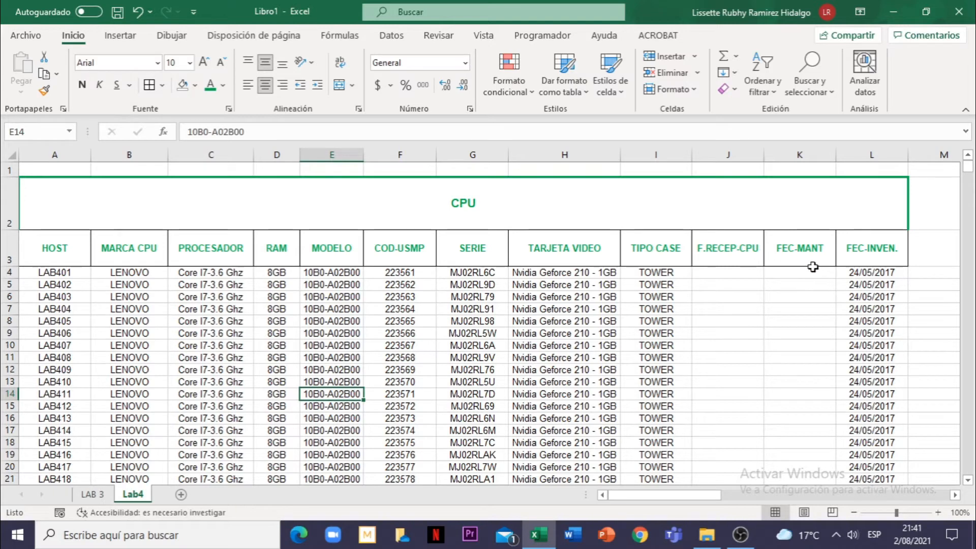
left_click(52, 247)
left_click_drag(124, 246, 857, 253)
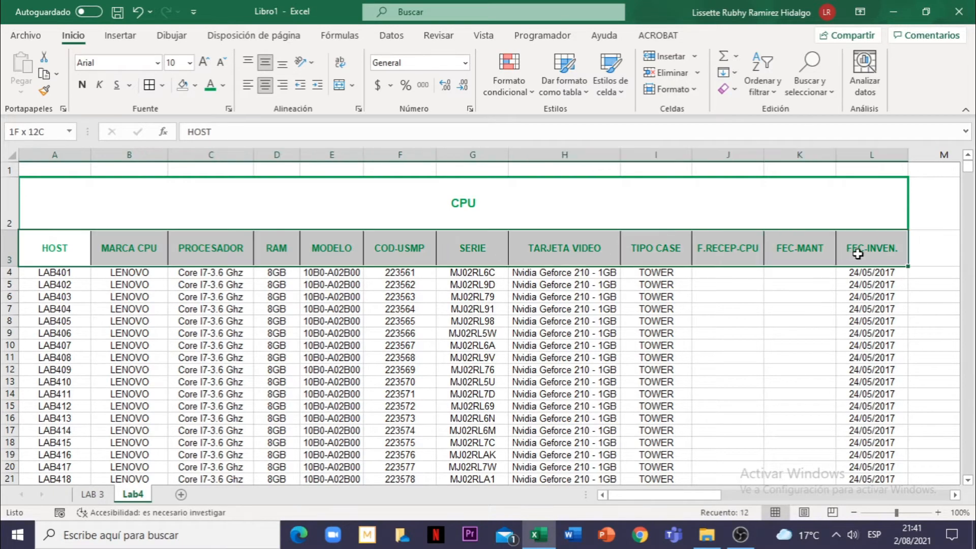
left_click(457, 331)
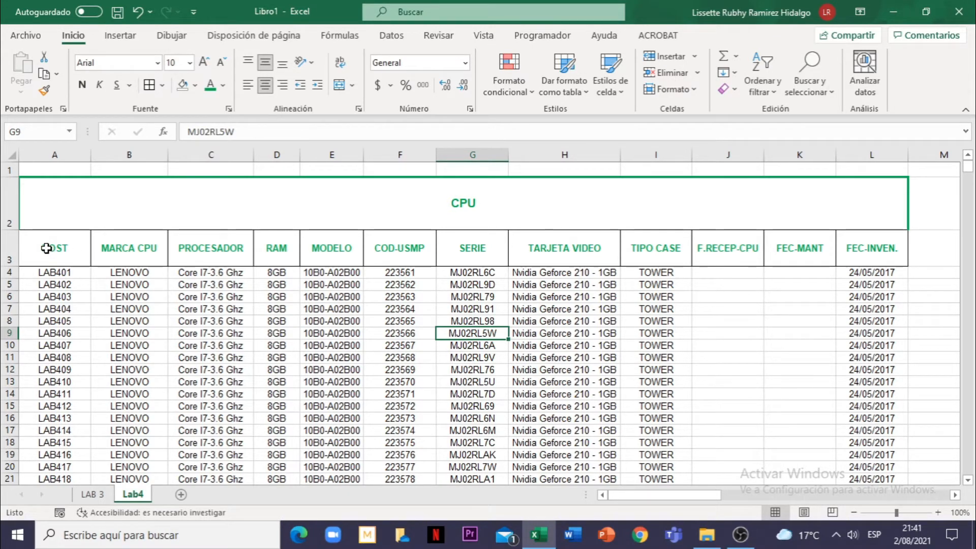
left_click(52, 194)
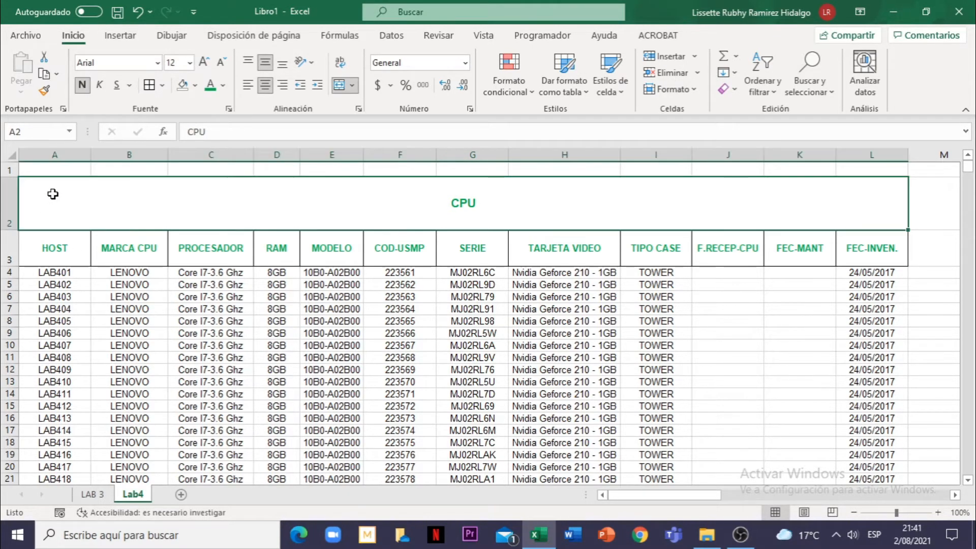
Step: Apply all borders to the header row A3:L3 using the standard green line color and the thick solid line style
left_click_drag(50, 257, 854, 263)
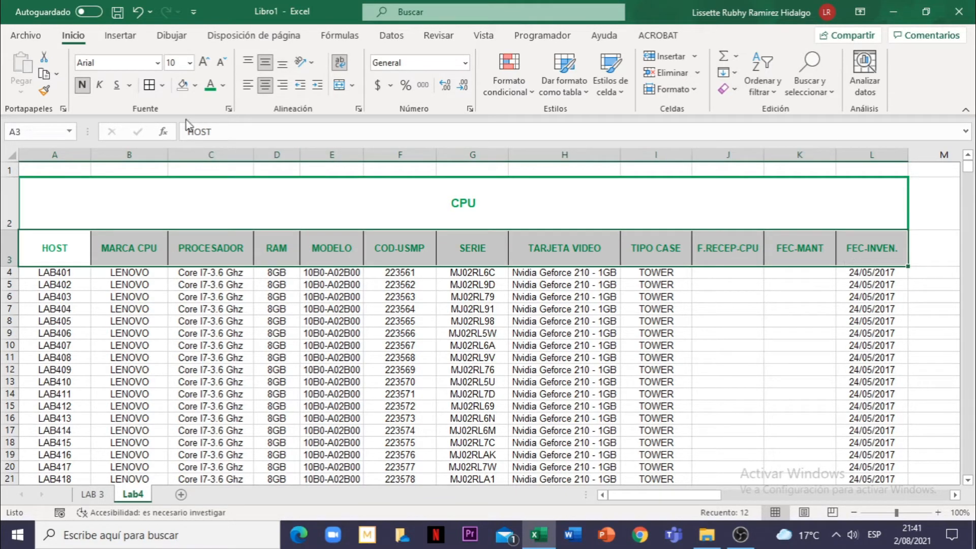
left_click(163, 86)
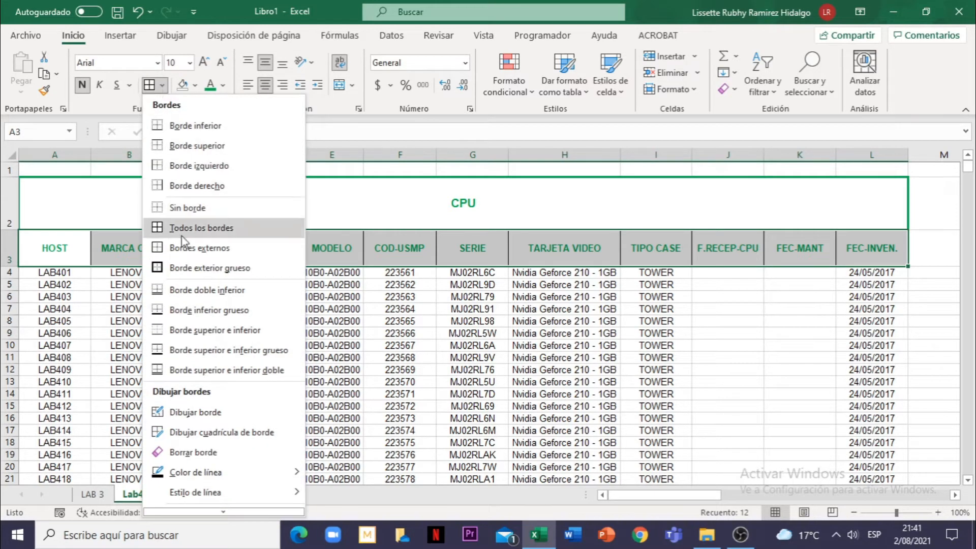
mouse_move(223, 478)
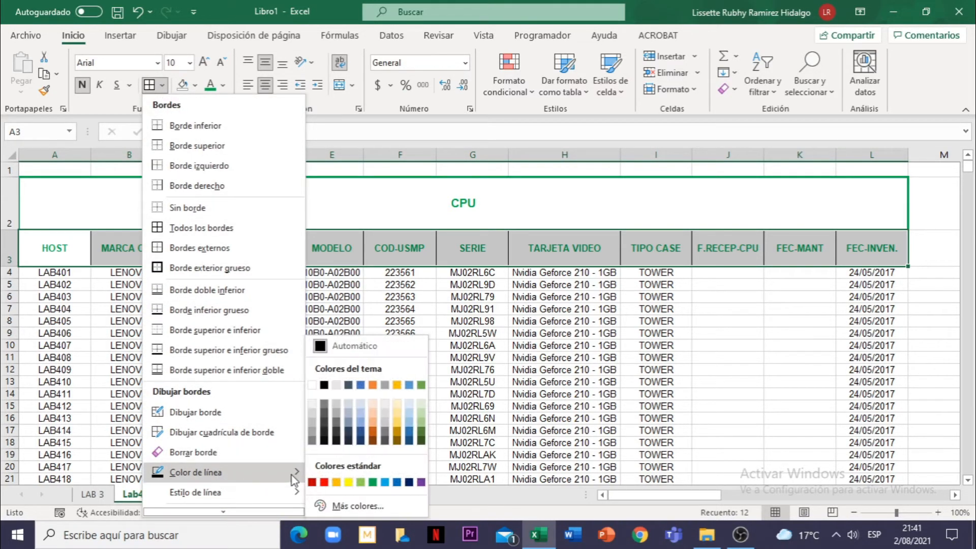
left_click(375, 483)
left_click(164, 86)
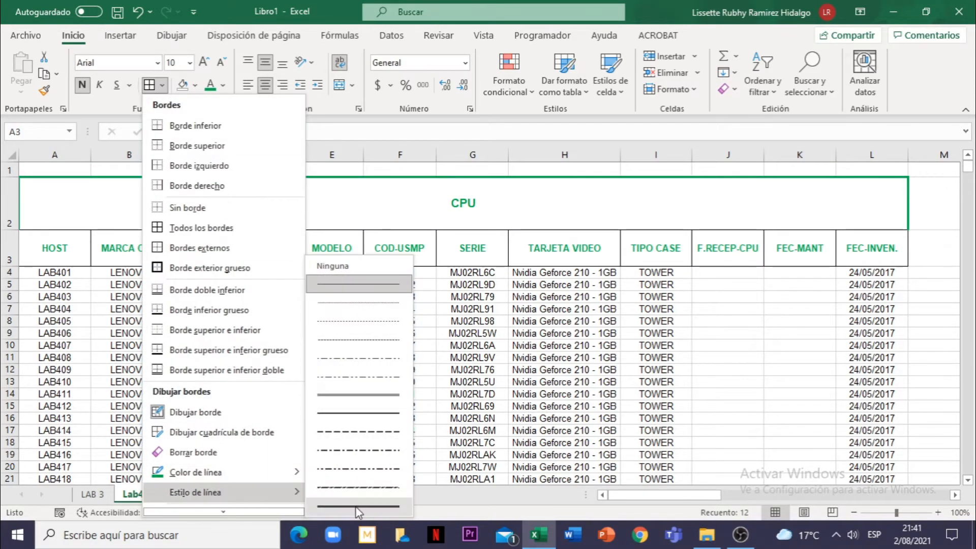
left_click(357, 507)
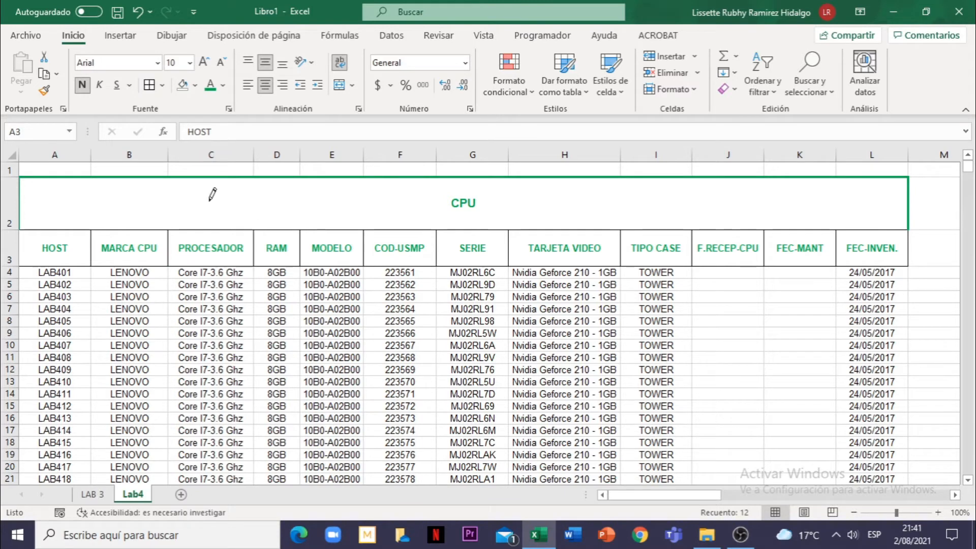
left_click(161, 86)
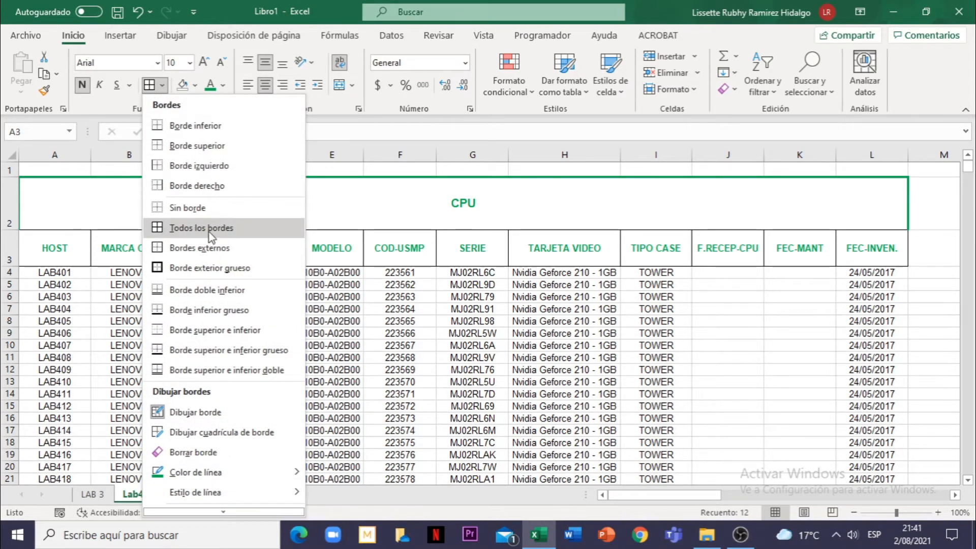
left_click(209, 235)
left_click(425, 336)
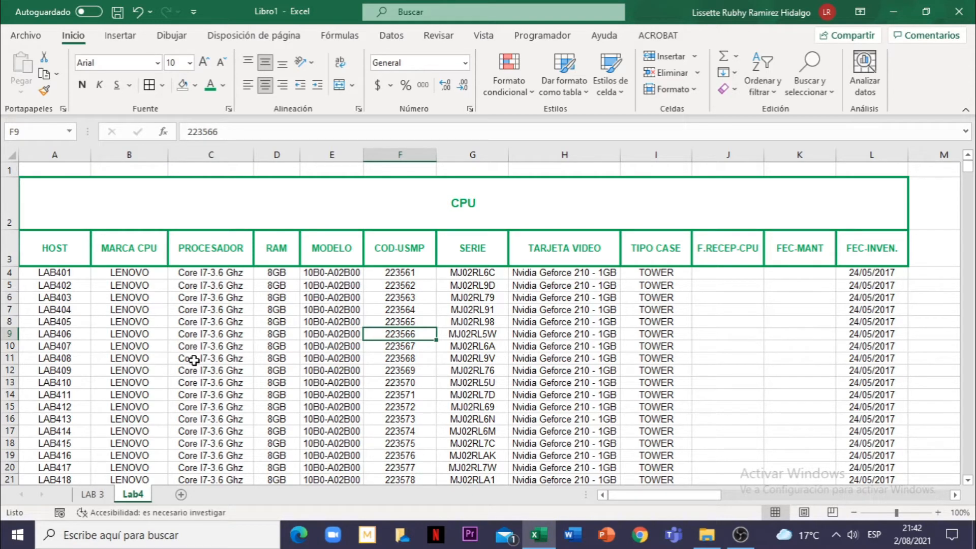
Step: Remove all borders from the header row A3:L3
left_click_drag(60, 247, 852, 253)
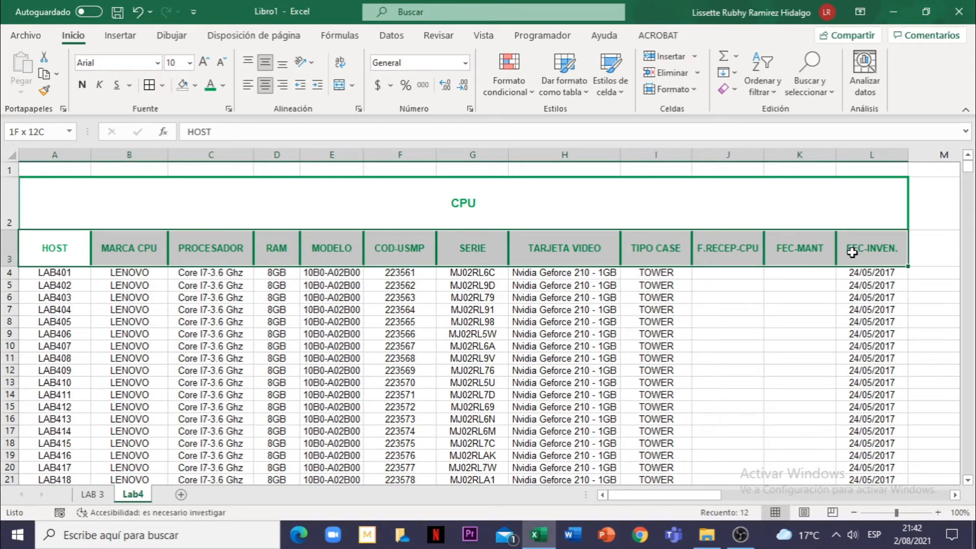
left_click_drag(851, 253, 853, 254)
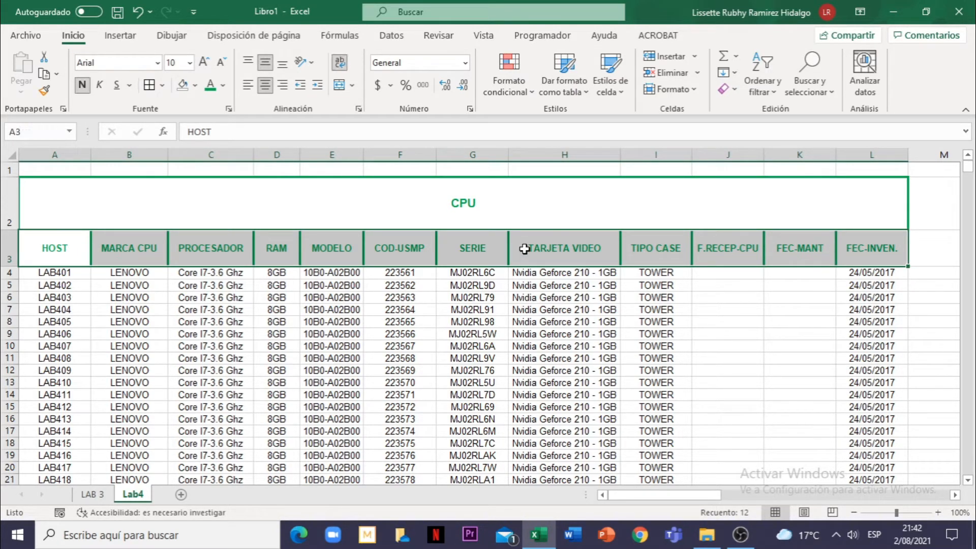
left_click(163, 85)
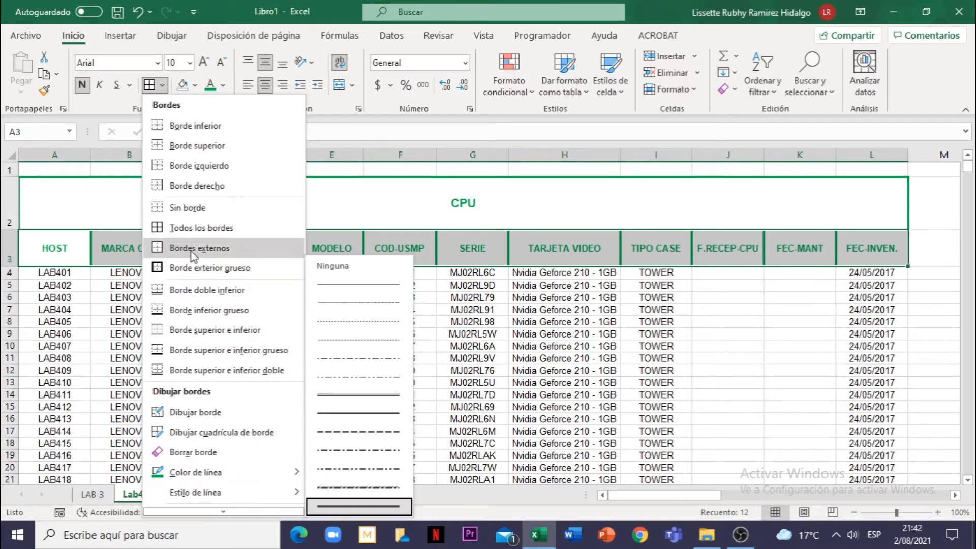
left_click(191, 208)
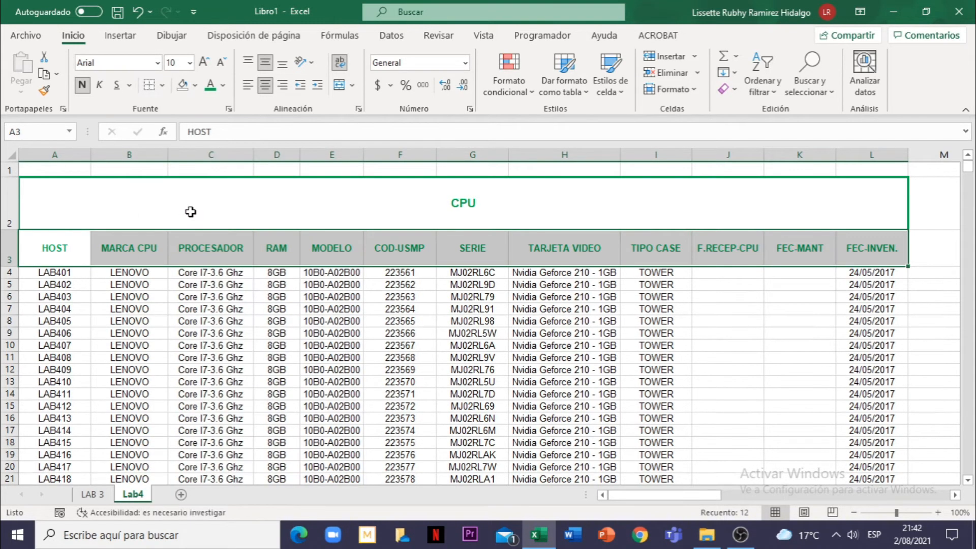
left_click(341, 379)
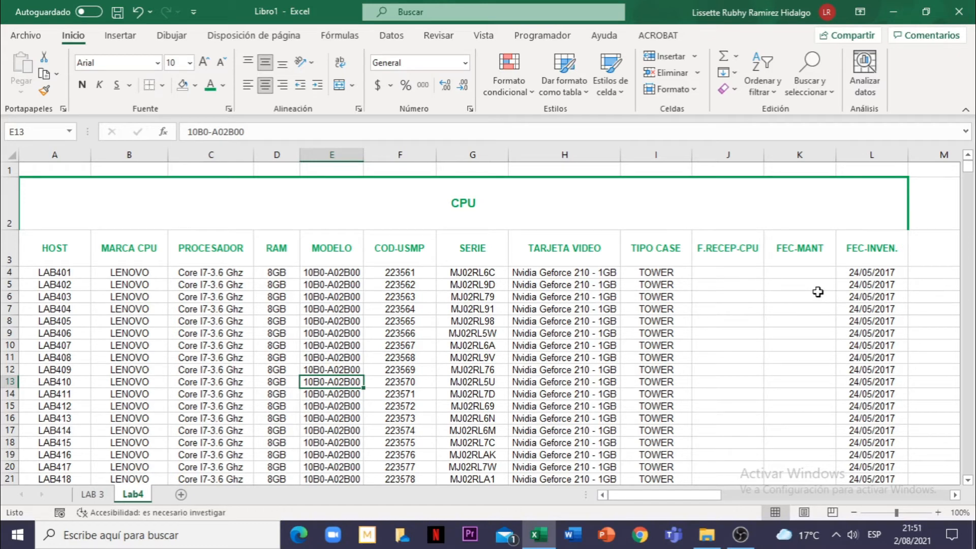
Step: Set up border drawing with the standard green line color and the thick solid line style
left_click(657, 300)
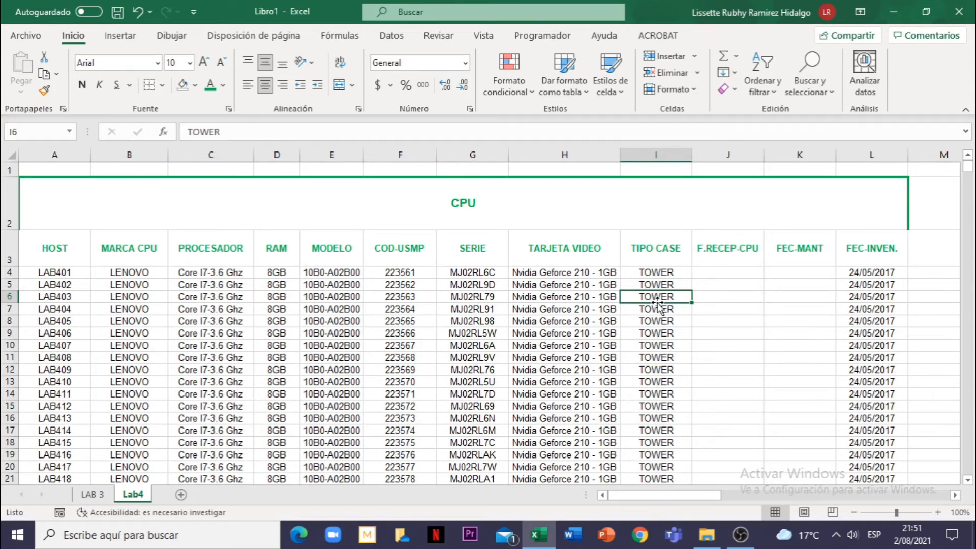
left_click(162, 90)
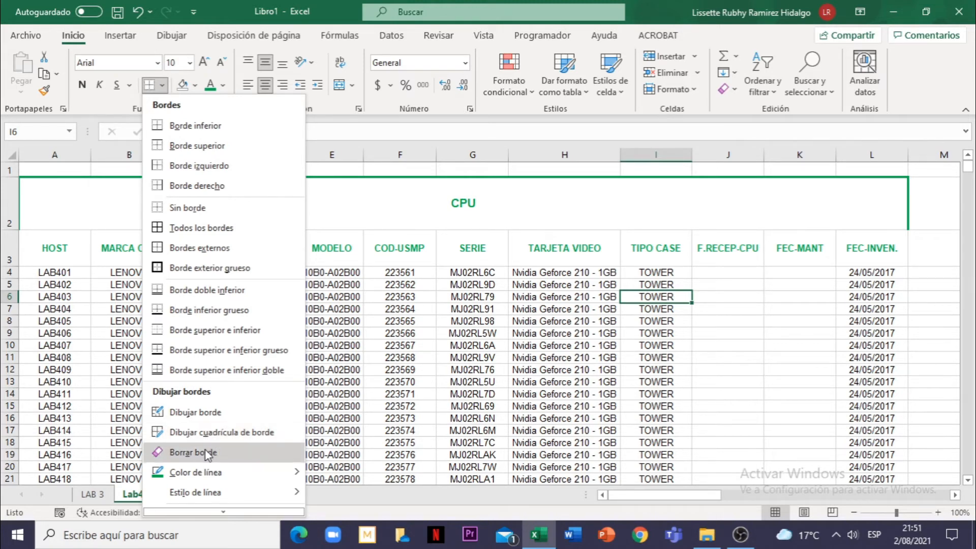
mouse_move(209, 471)
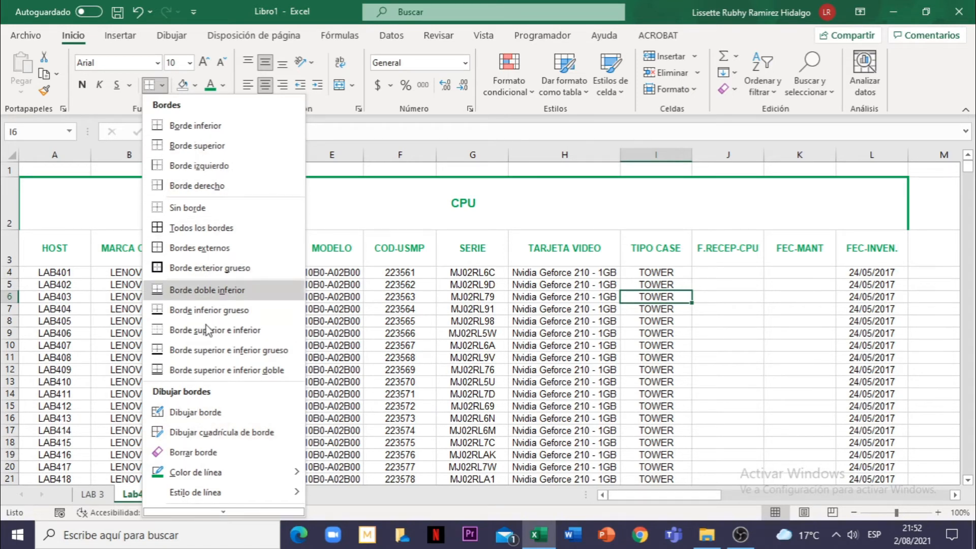
mouse_move(191, 501)
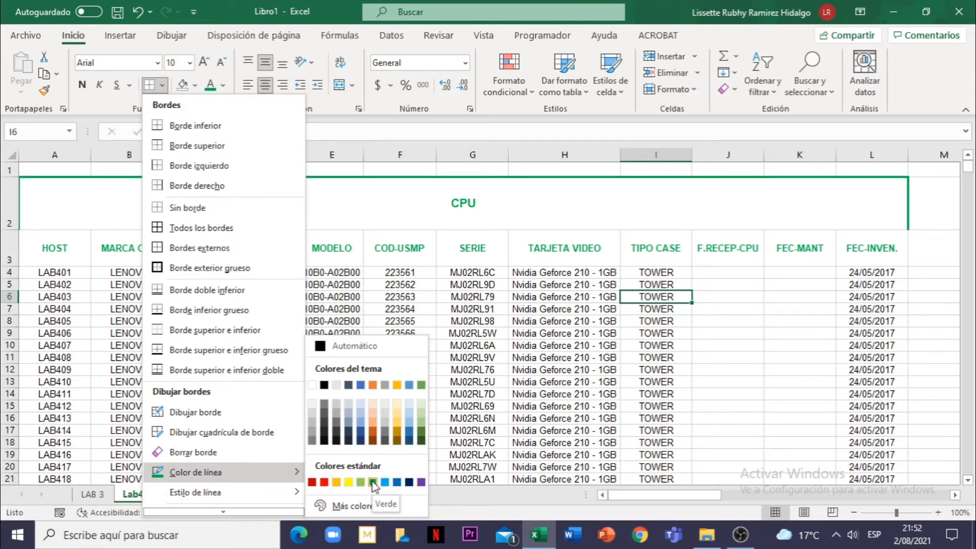
left_click(373, 482)
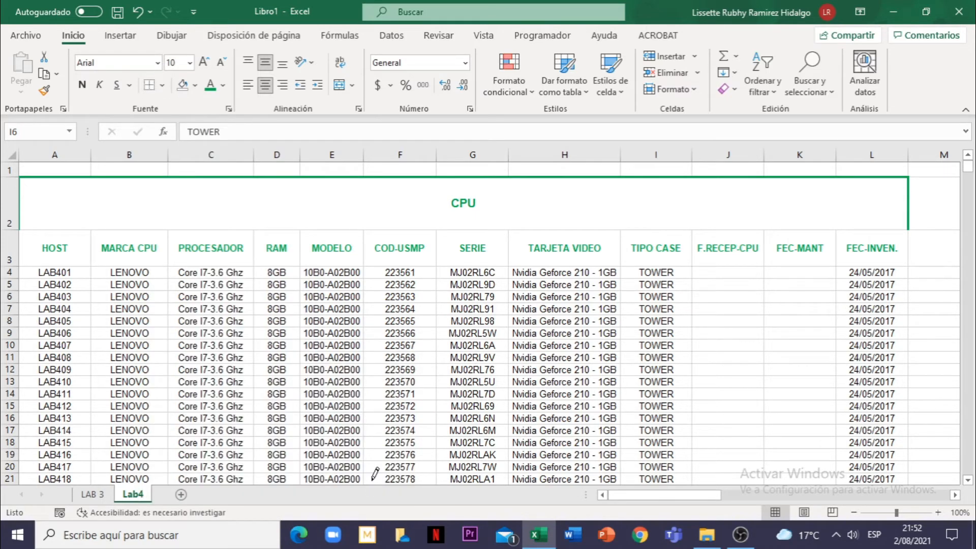
left_click(164, 90)
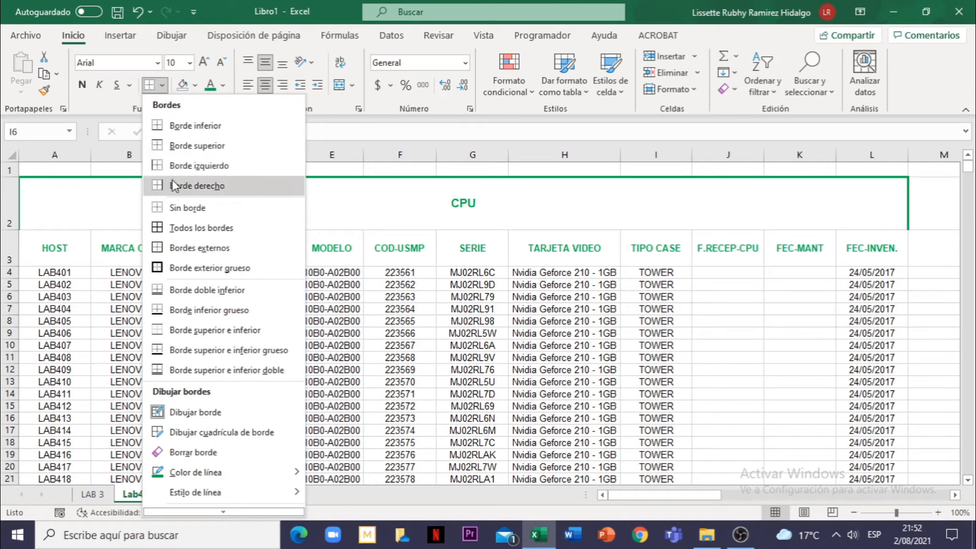
mouse_move(260, 492)
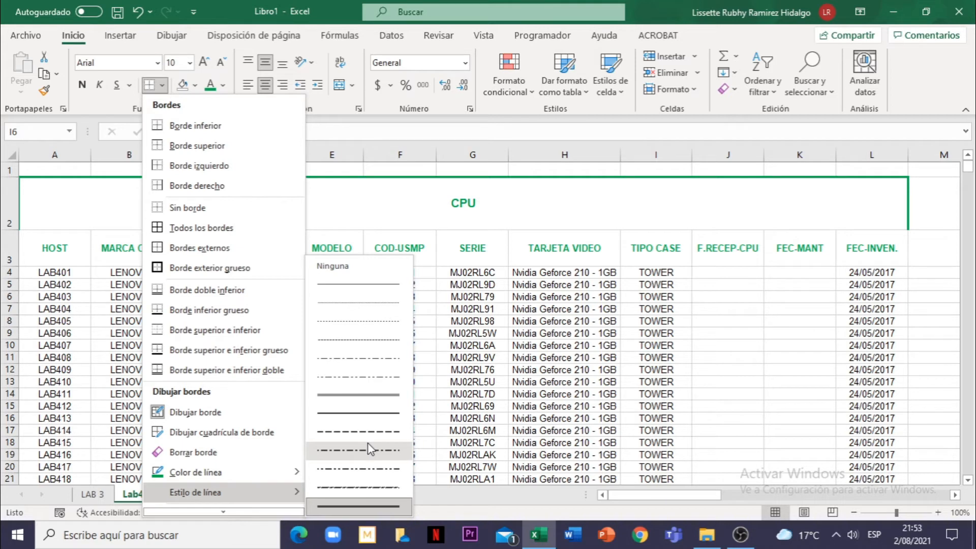
left_click(359, 506)
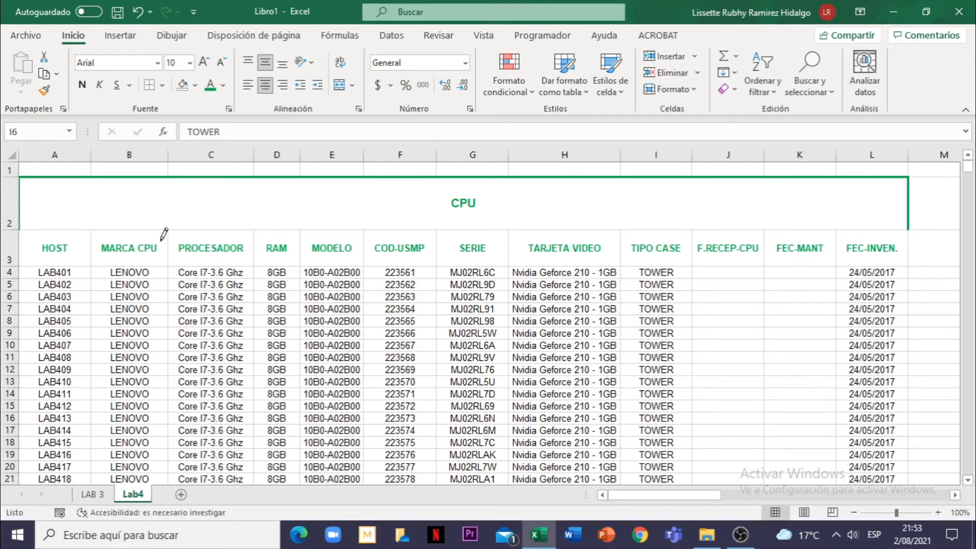
Step: Draw borders above and below the header row A3:L3, with vertical edges on both sides of the MARCA CPU cell
left_click(131, 228)
left_click_drag(172, 223, 871, 227)
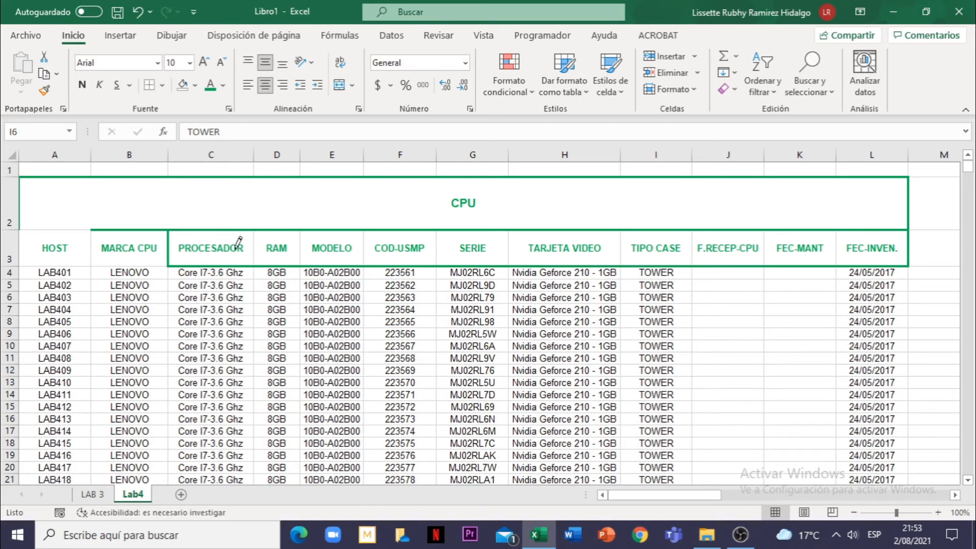
left_click(58, 230)
left_click(62, 264)
left_click(91, 249)
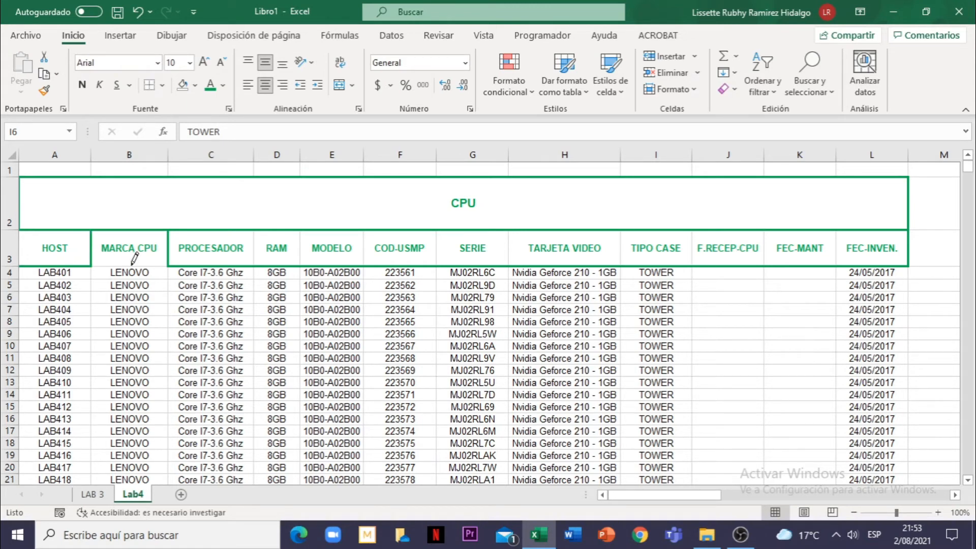
left_click(131, 265)
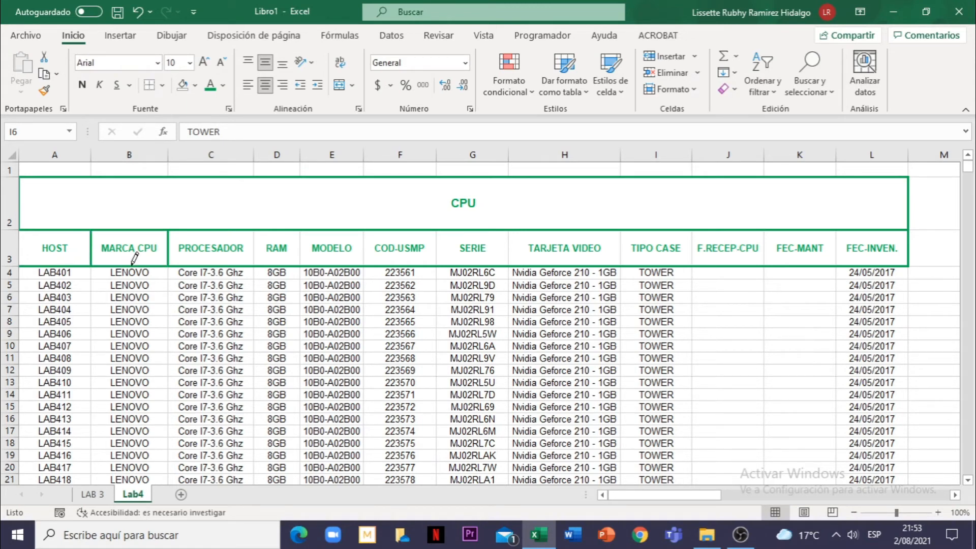
Step: Draw vertical border lines between the row 3 header cells from PROCESADOR through F.RECEP-CPU
left_click(254, 243)
left_click(301, 240)
left_click(364, 239)
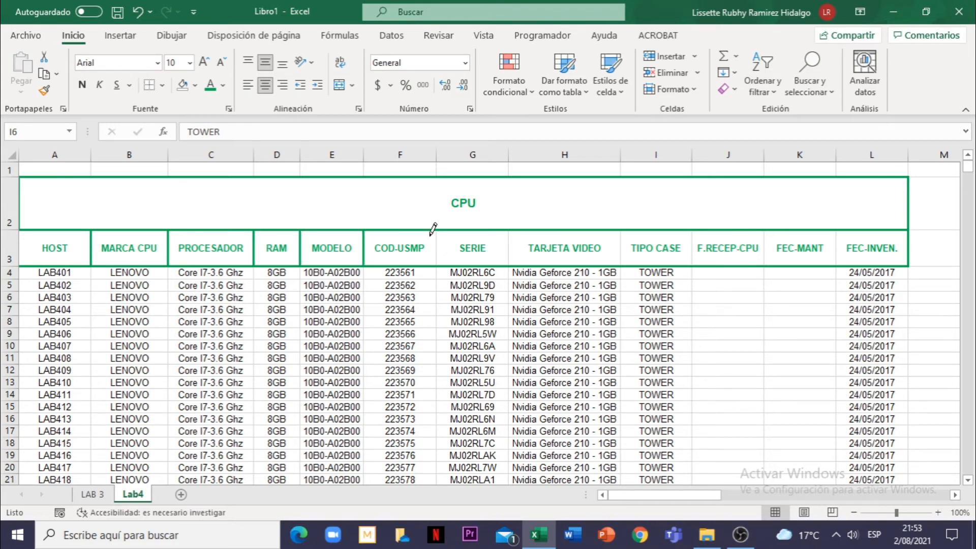
left_click(437, 238)
left_click(508, 237)
left_click(955, 496)
left_click(954, 495)
left_click(955, 495)
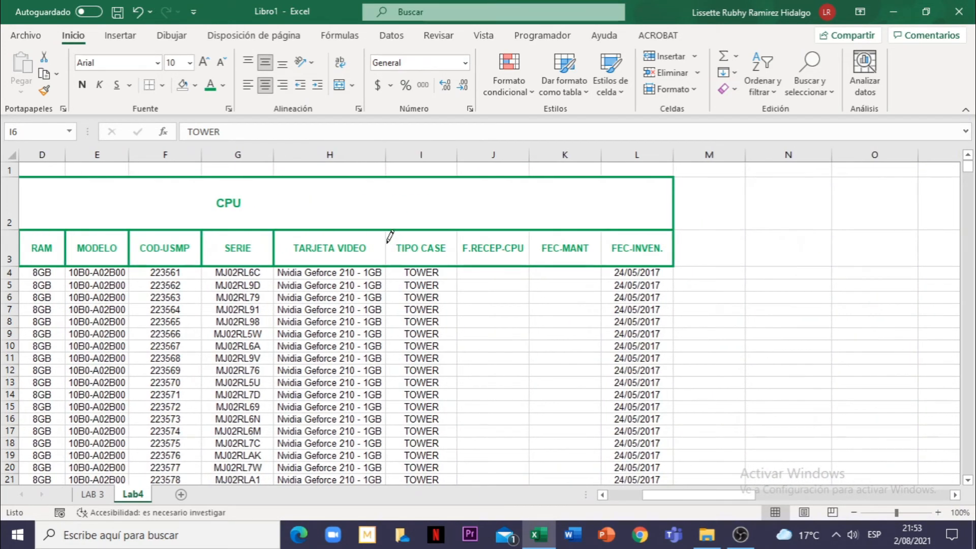
left_click(386, 240)
left_click(457, 239)
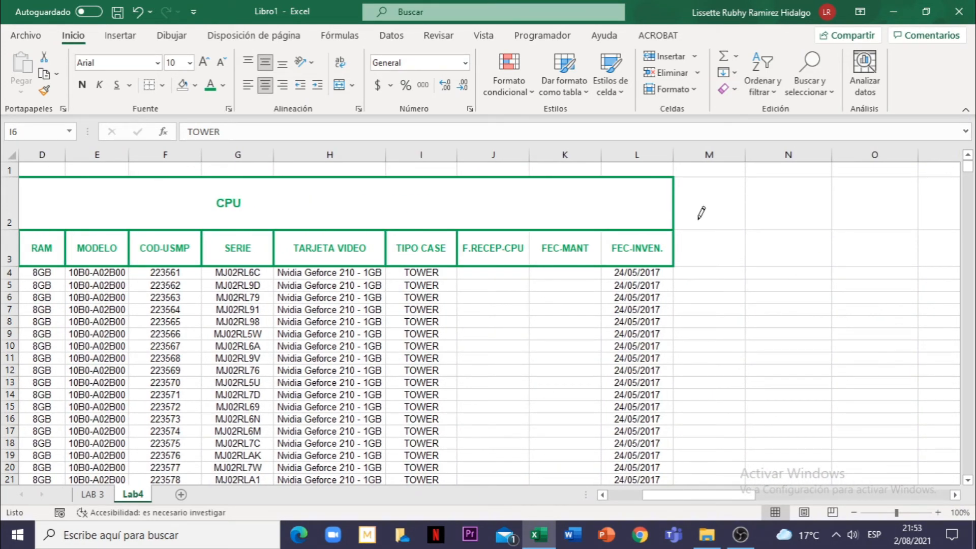
Step: Draw both side borders of the FEC-MANT header, and frame cell M2 with a diagonal line from its lower-left to upper-right corner
left_click_drag(674, 228, 745, 176)
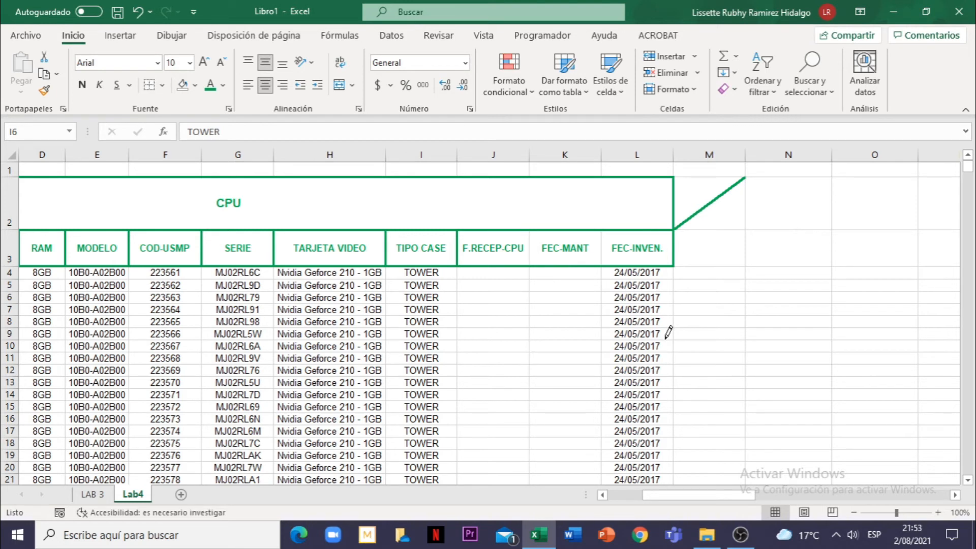
left_click(529, 244)
left_click(600, 239)
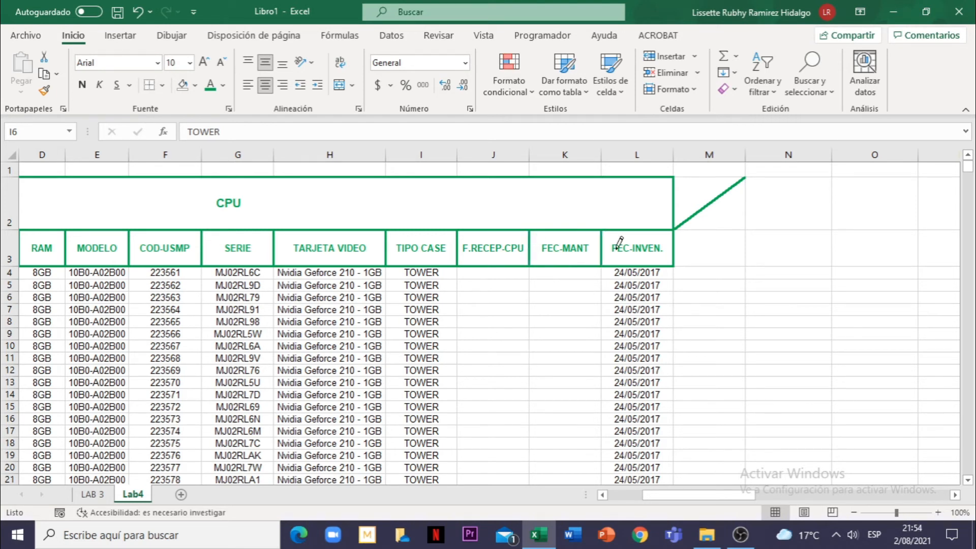
left_click(745, 203)
left_click(723, 229)
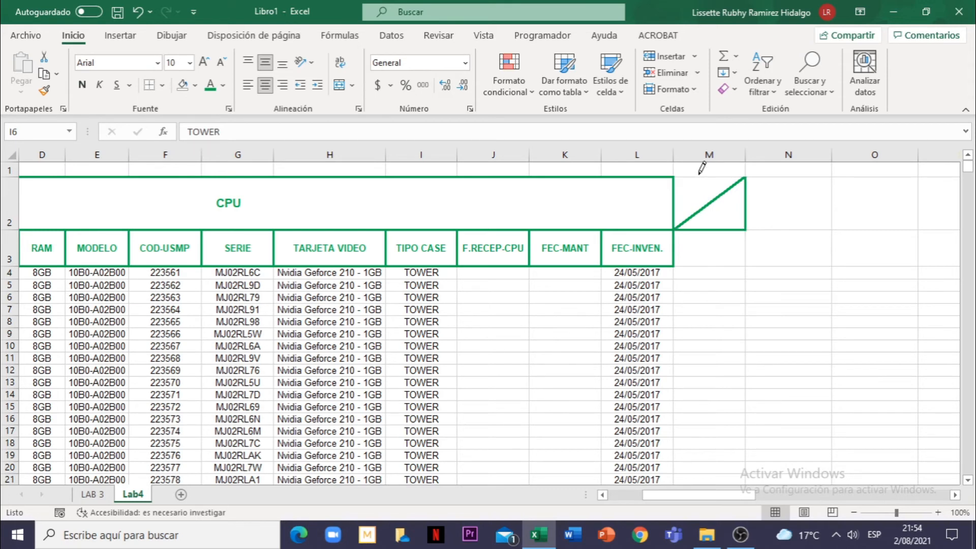
left_click(697, 177)
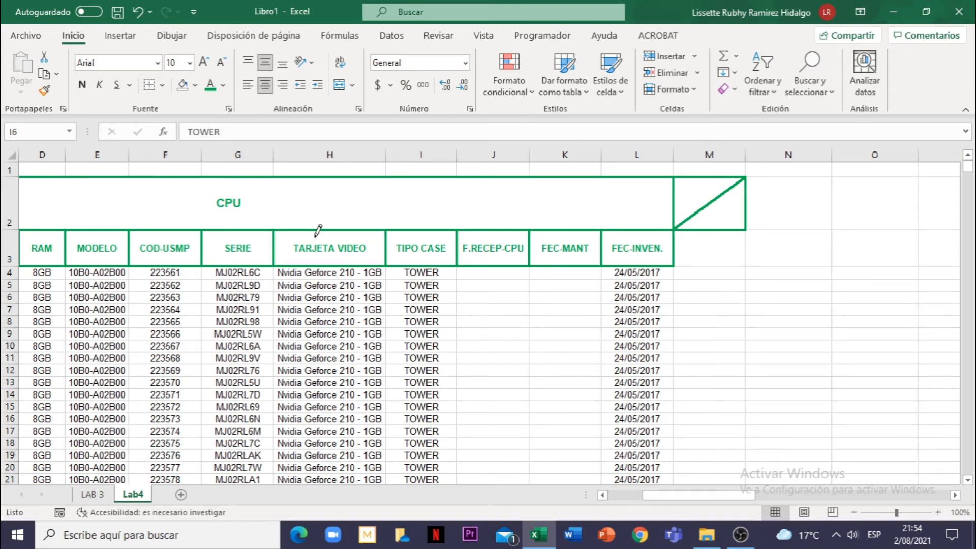
Step: Draw a border grid over the empty cells O7:Q12 and extend it to cover O7:R17
left_click(163, 86)
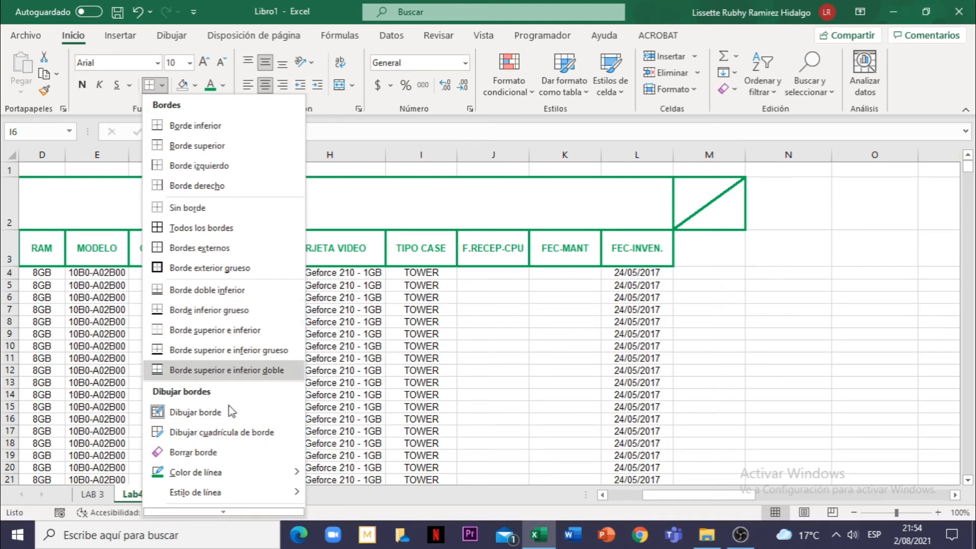
left_click(219, 433)
mouse_move(747, 501)
left_mouse_down()
mouse_move(799, 493)
mouse_move(739, 496)
left_mouse_up()
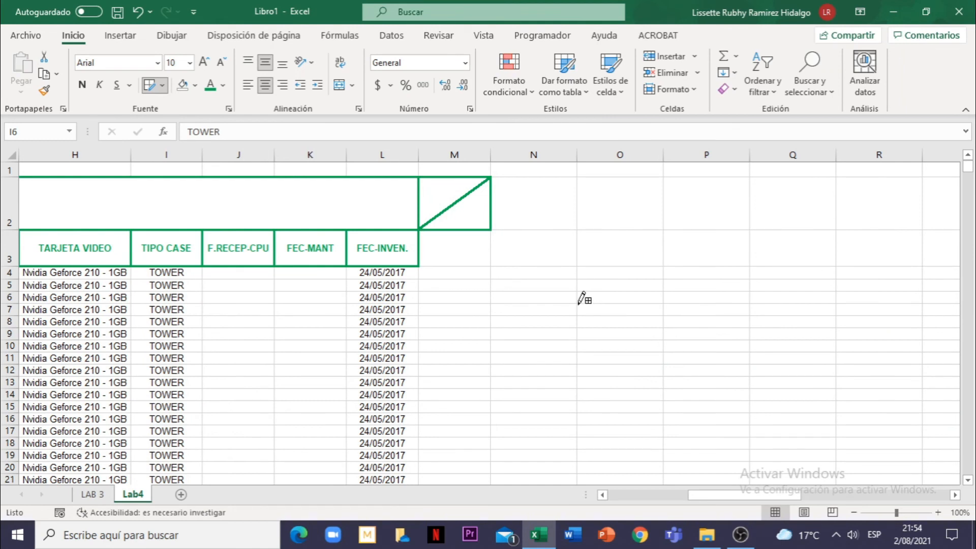
mouse_move(578, 304)
left_mouse_down()
mouse_move(616, 348)
mouse_move(761, 365)
left_mouse_up()
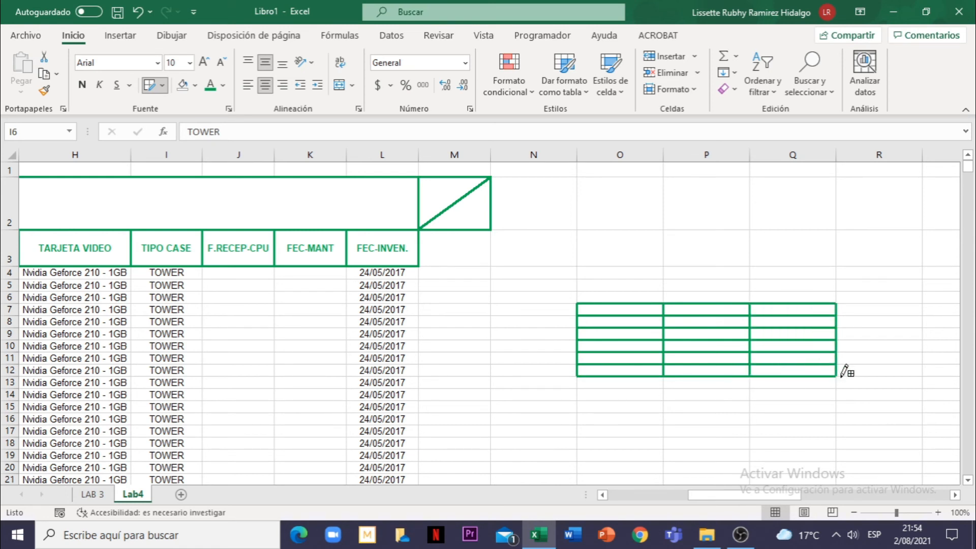
mouse_move(841, 376)
left_mouse_down()
mouse_move(863, 381)
mouse_move(866, 432)
left_mouse_up()
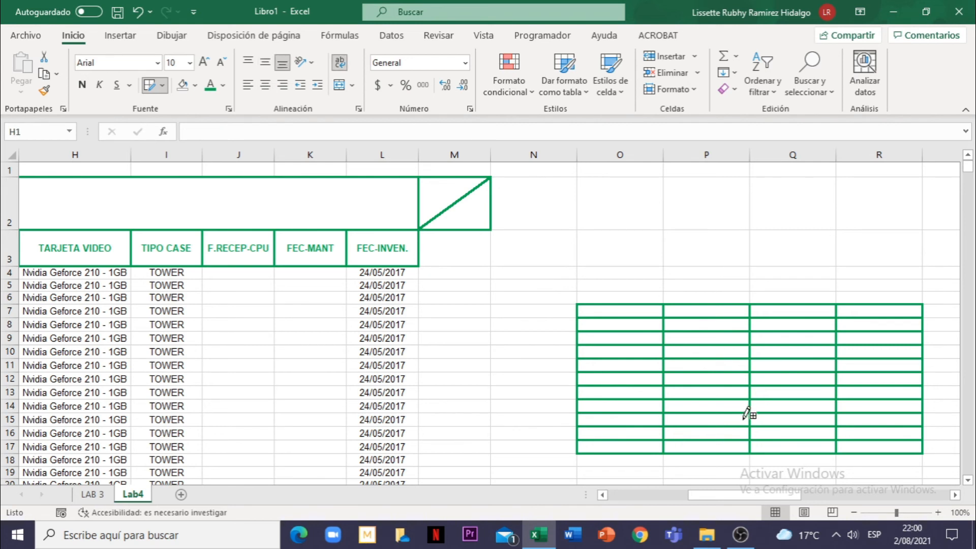
Step: Erase the right and bottom borders of cell M2, keeping its diagonal line
left_click(161, 88)
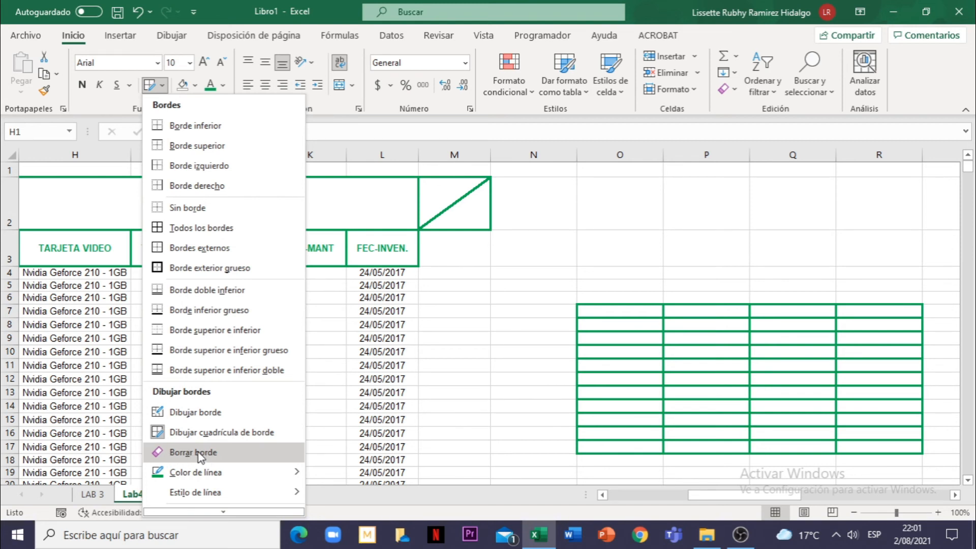
left_click(198, 453)
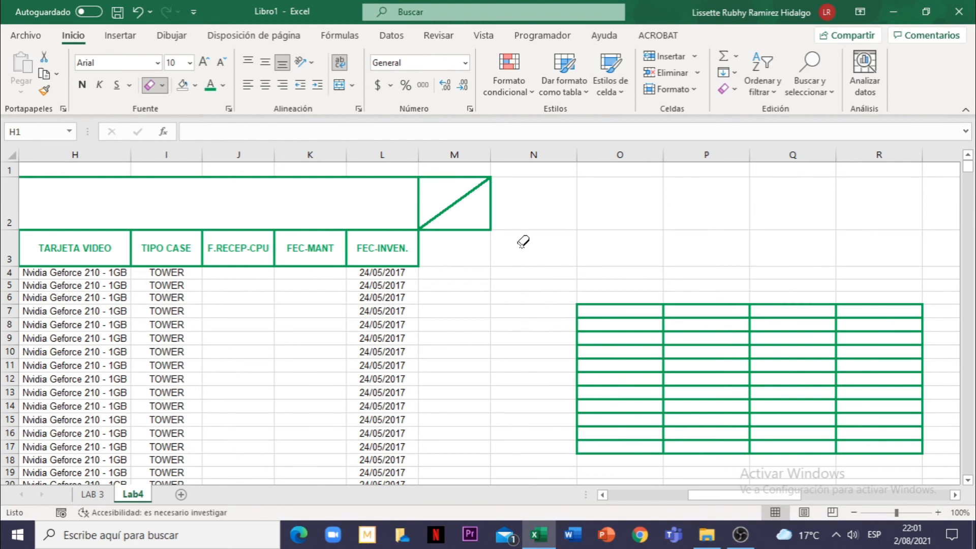
left_click(492, 205)
left_click(464, 230)
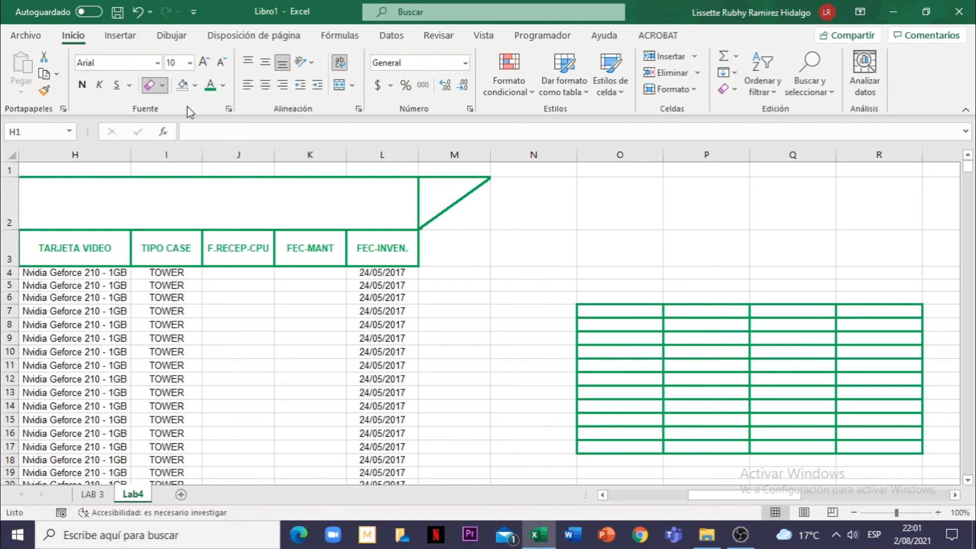
left_click(162, 86)
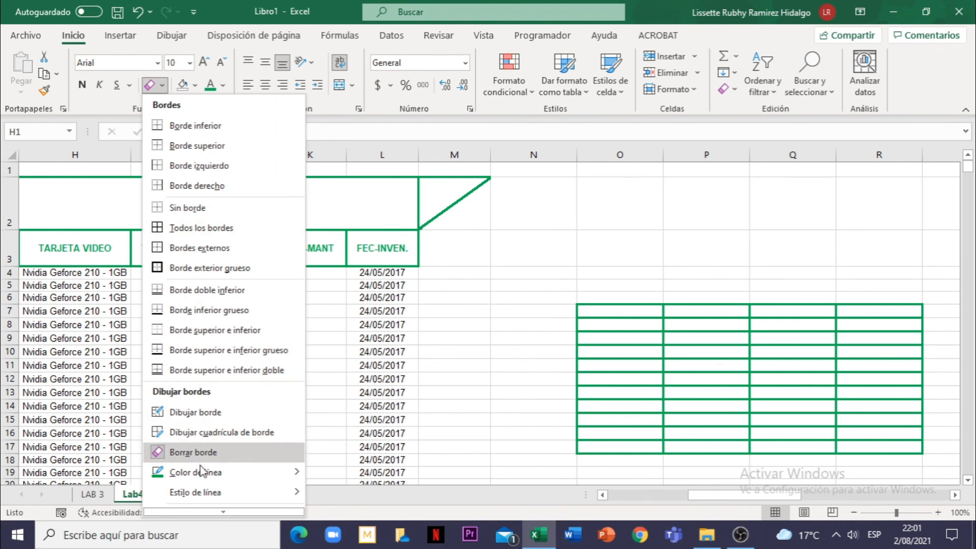
left_click(603, 252)
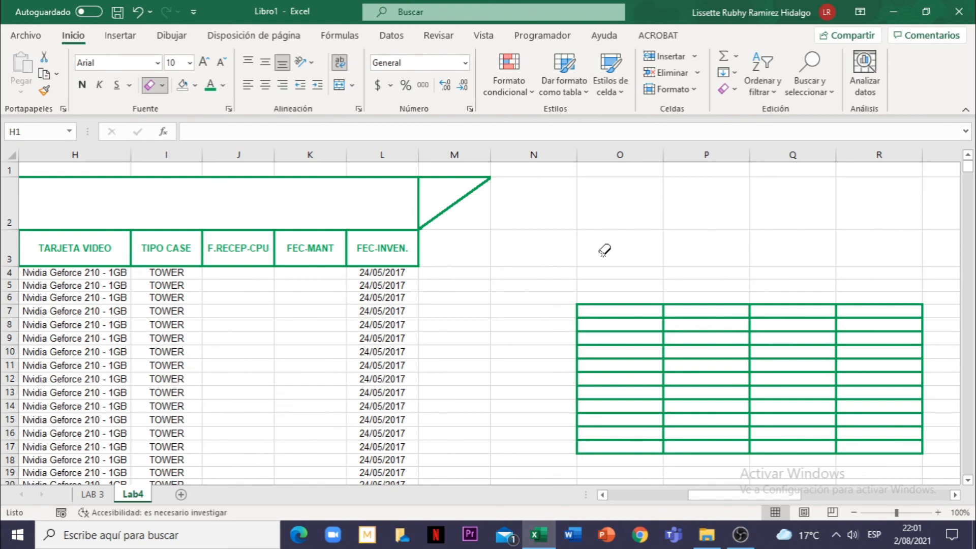